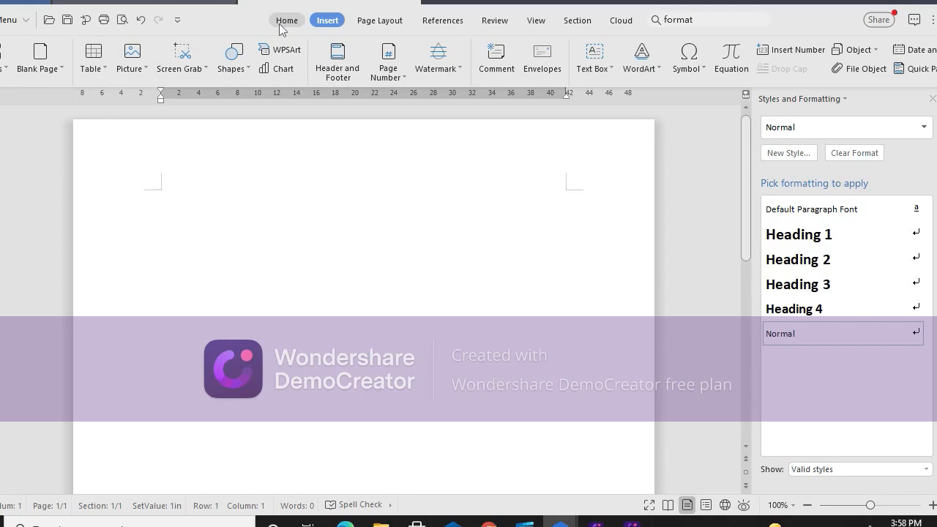
Start a bulleted list at the top of the page with "File" and two first names as separate items.
click(286, 21)
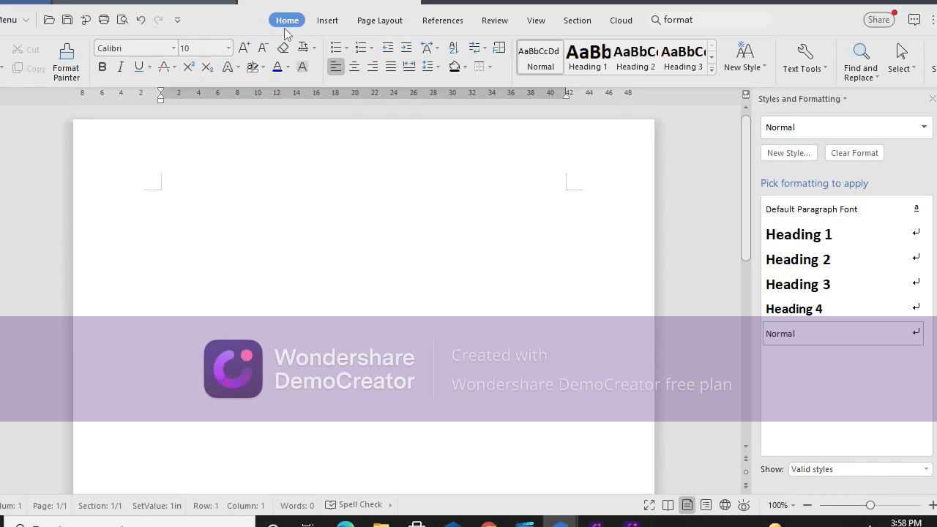
click(338, 55)
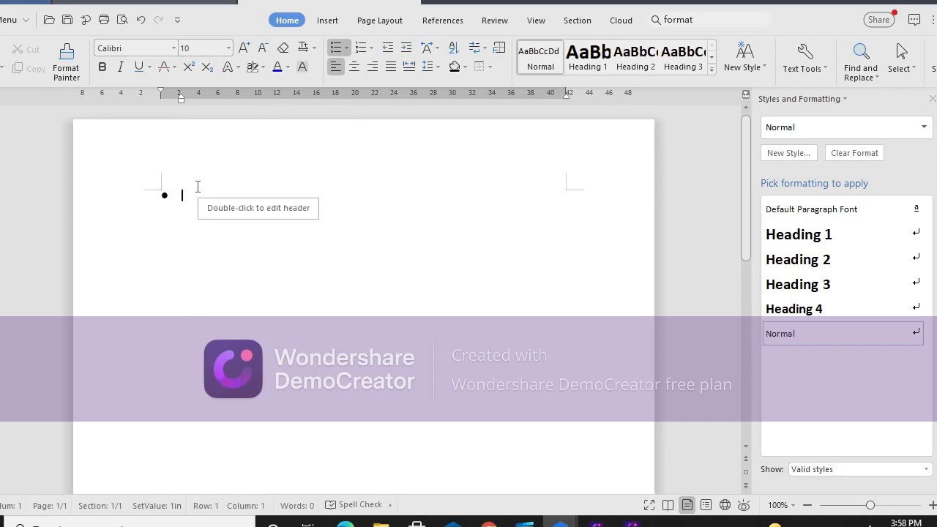
text(File)
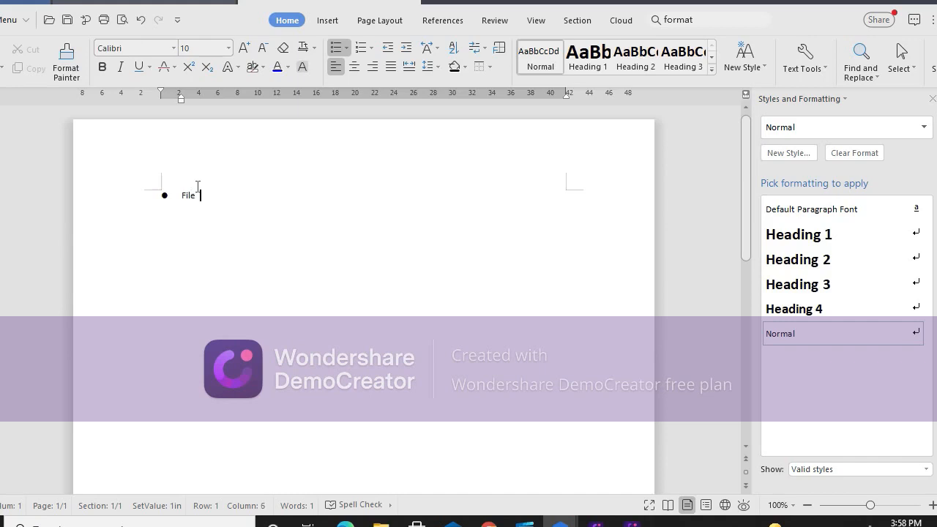
key(Return)
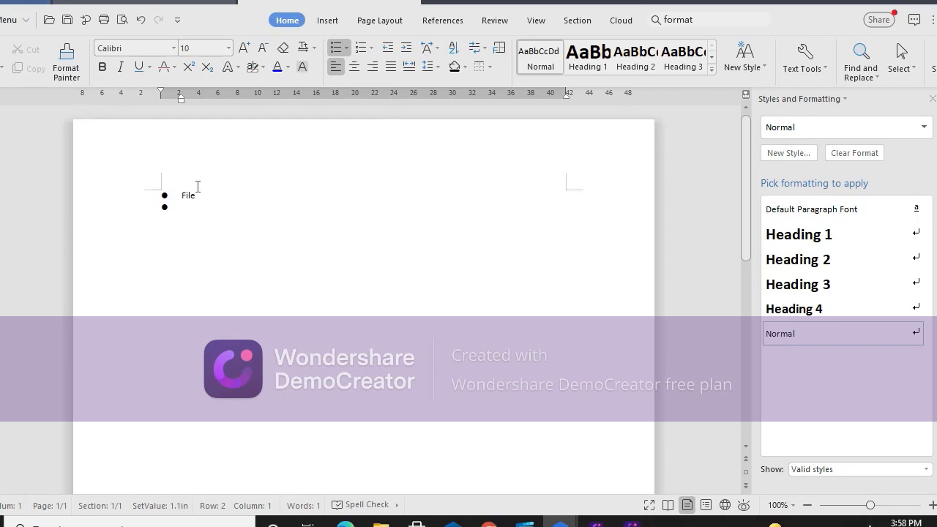
text(Nikhil)
key(Return)
text(Ramesh)
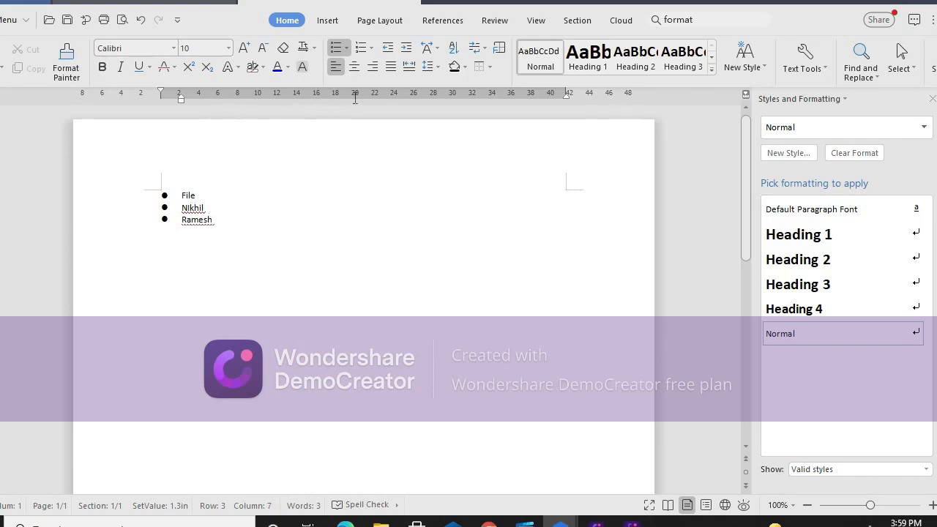
Change the list's bullets to solid squares and convert the list to 1., 2., 3. numbering.
click(348, 48)
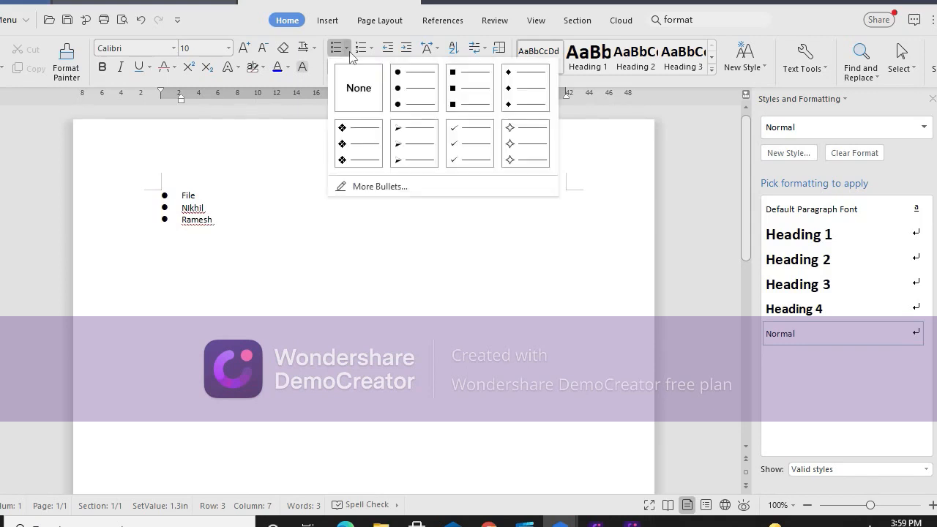
click(462, 98)
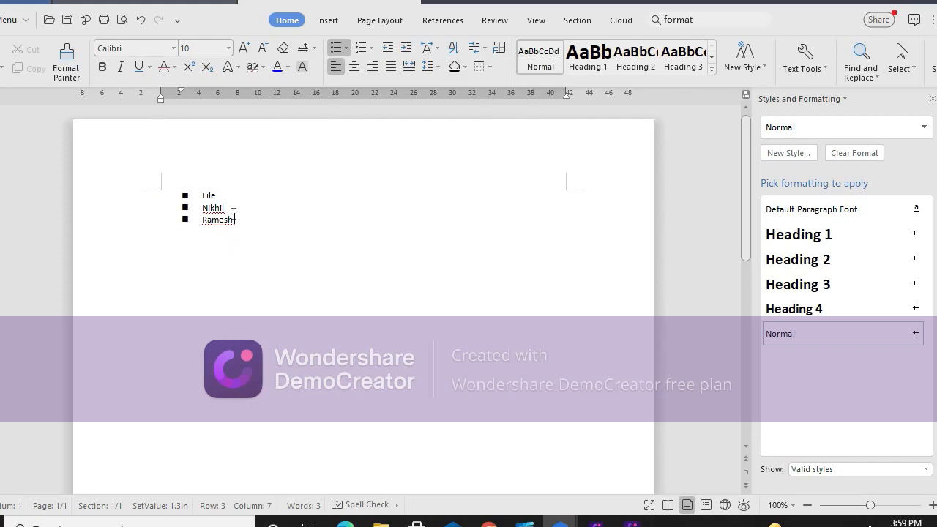
click(359, 48)
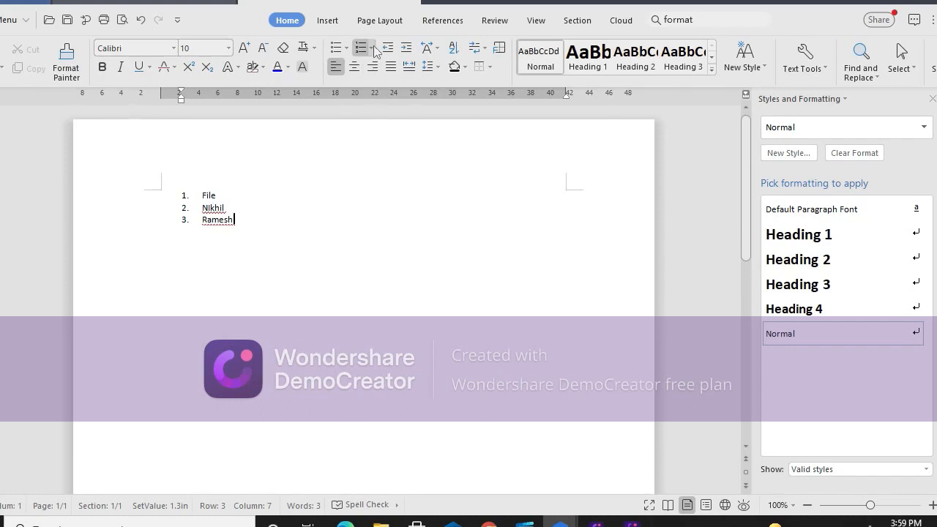
Remove the numbering from the third list item and delete its text.
click(368, 50)
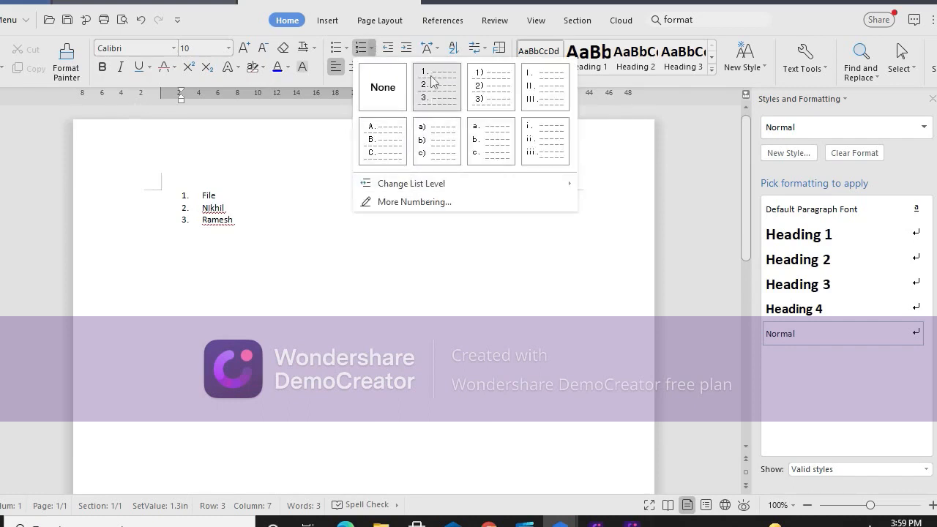
click(358, 49)
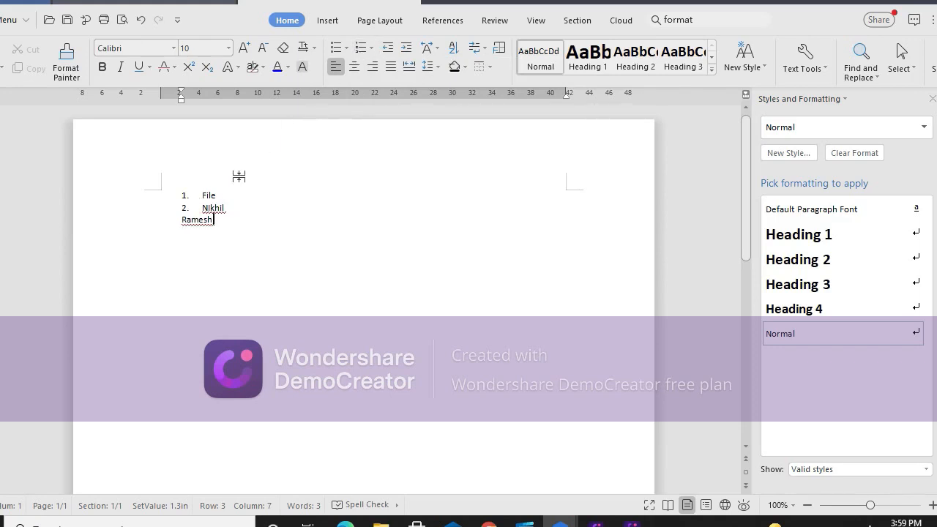
key(BackSpace)
key(BackSpace)
key(BackSpace)
key(BackSpace)
key(BackSpace)
key(BackSpace)
Re-enter the deleted first name as a numbered item below the second one and start a fourth item.
click(231, 209)
key(Return)
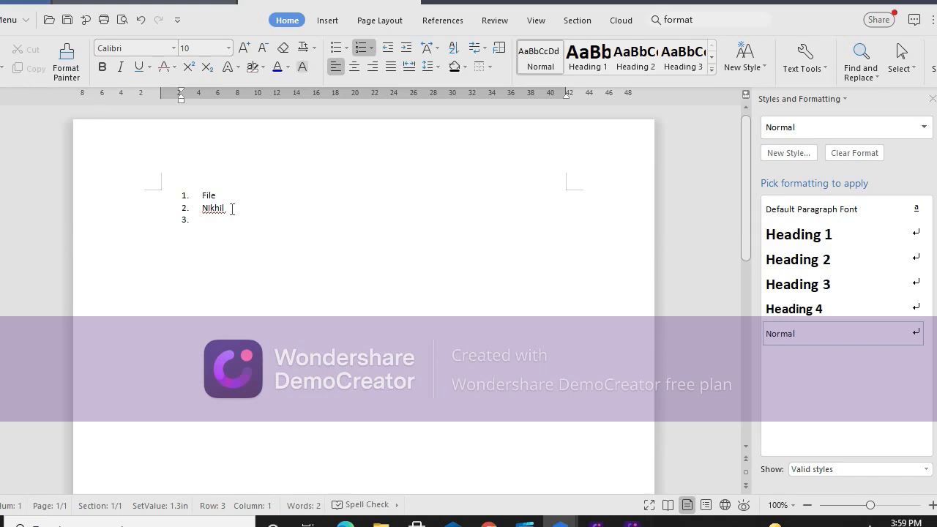
text(Ramesh)
key(Return)
Demote the empty fourth item to second-level a), enter a first name in it and start sub-item b).
click(371, 47)
mouse_move(397, 188)
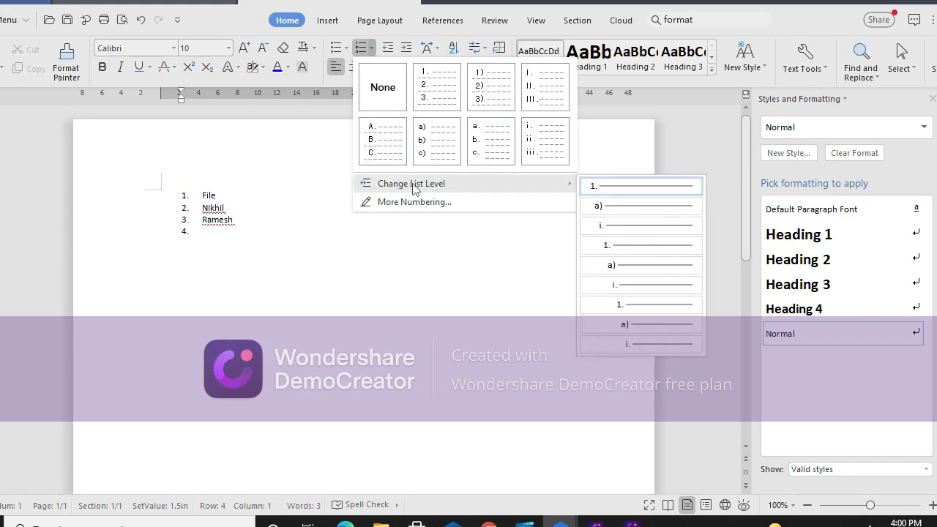
click(626, 194)
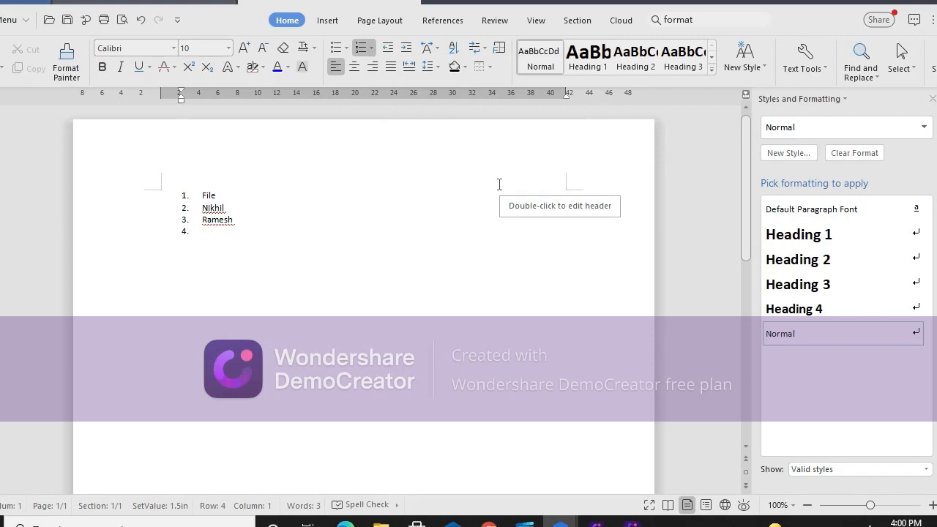
key(Tab)
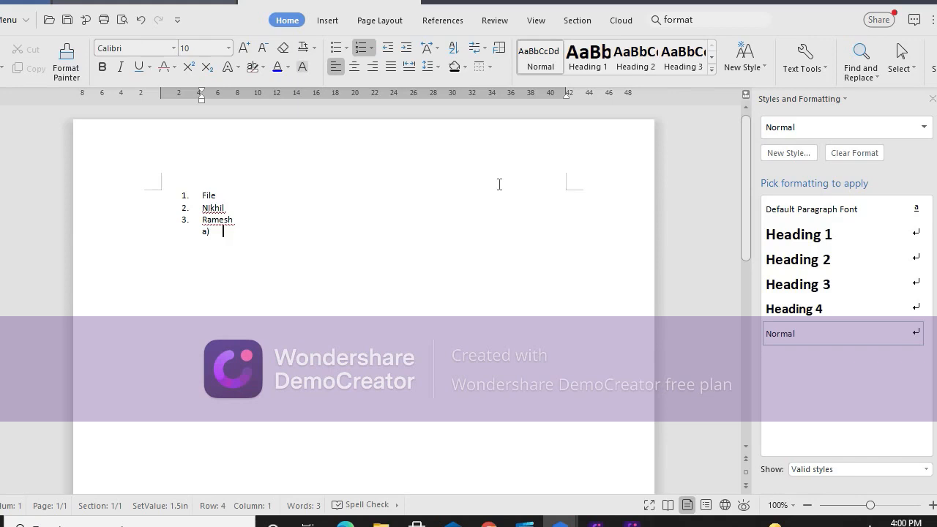
text(Mahesh)
key(Return)
Add sub-items a) and b) with two first names under "File" and remove the empty item following them.
click(218, 193)
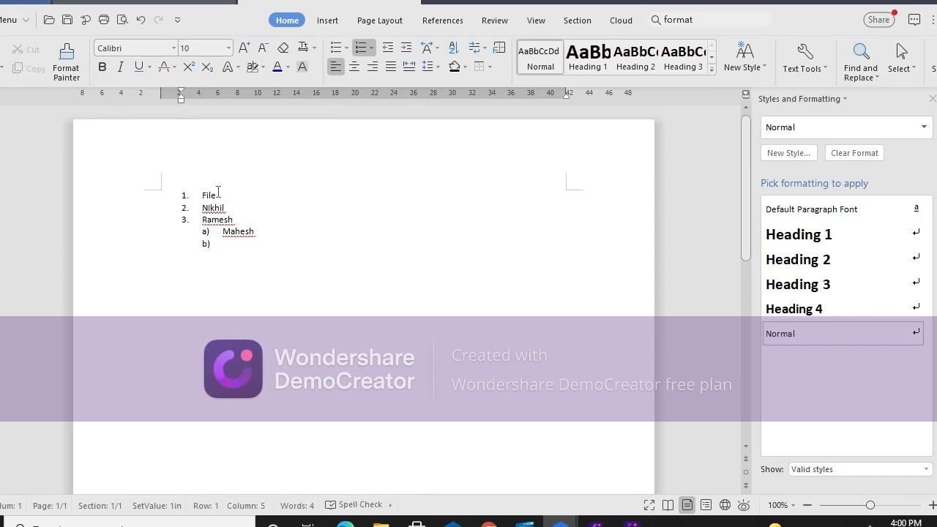
key(Return)
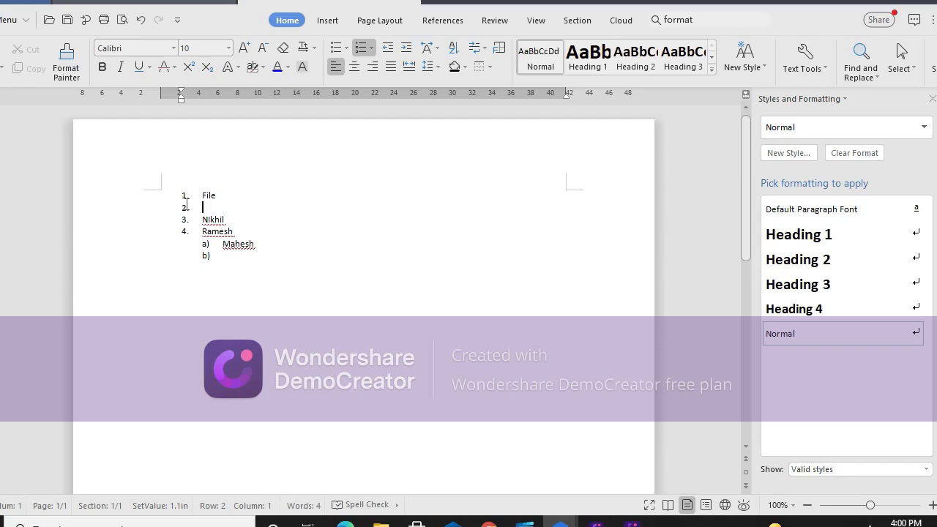
key(Tab)
text(Virat)
key(Return)
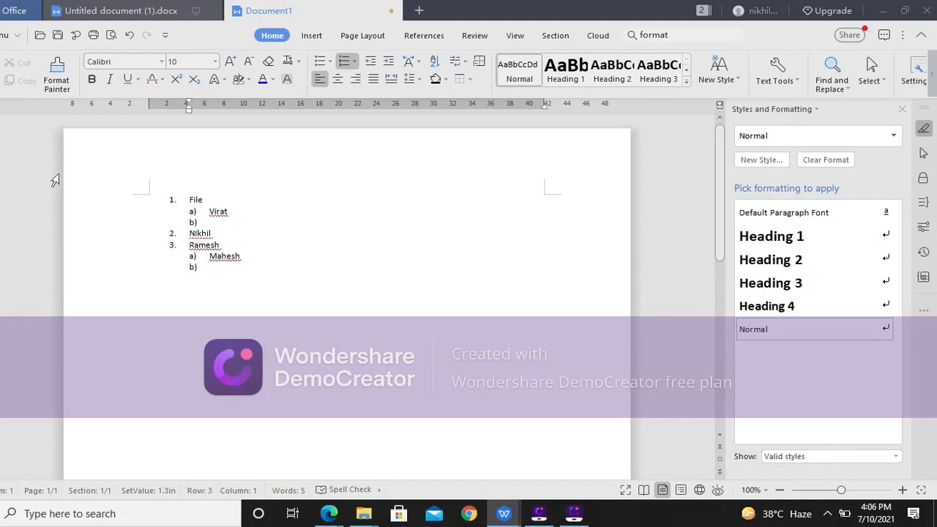
text(Rohit)
key(Return)
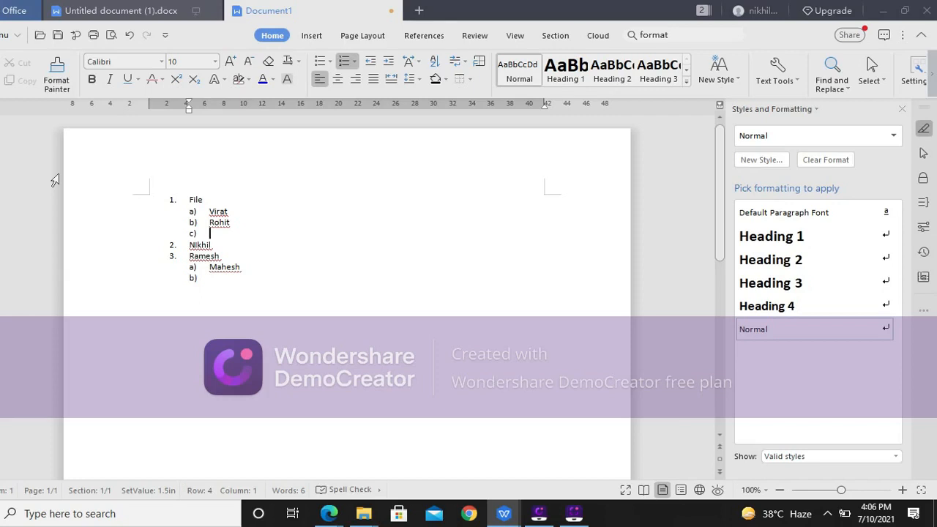
key(shift+Tab)
key(Delete)
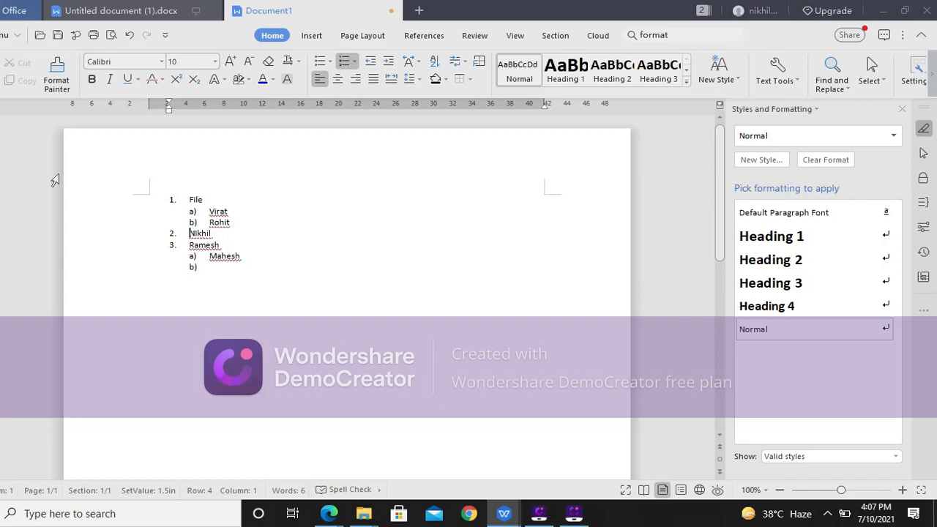
Enter a first name in the empty sub-item b) under the third numbered item.
click(206, 267)
text(Sanyam)
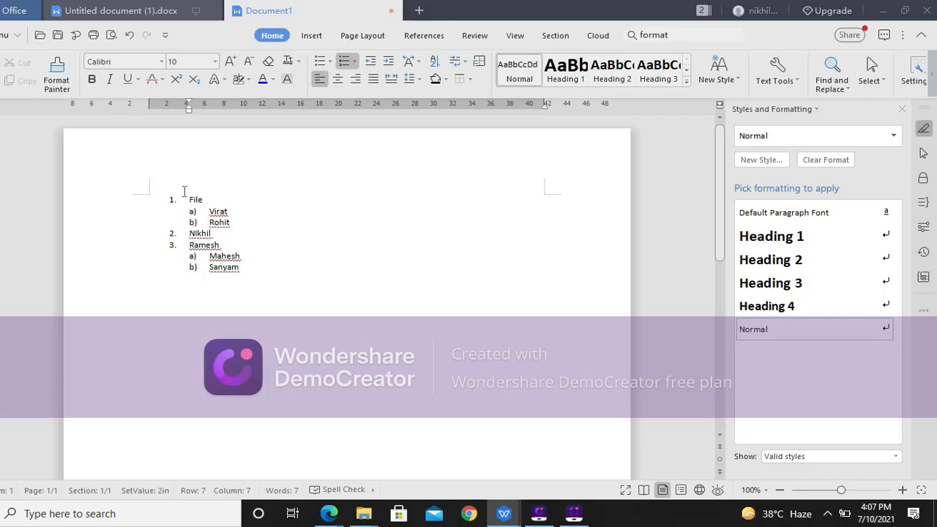
Remove the numbering from the entire list and open the choice of numbering formats for it.
drag(188, 194, 174, 278)
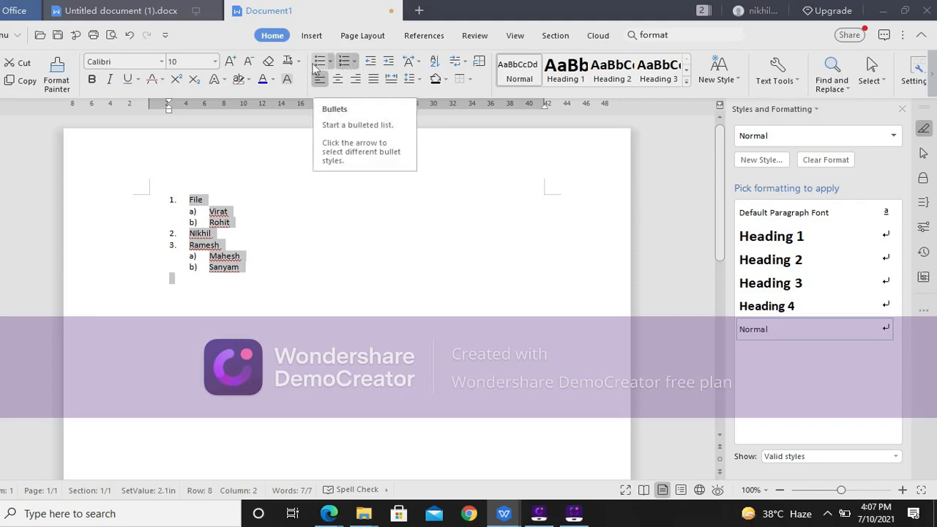
click(345, 66)
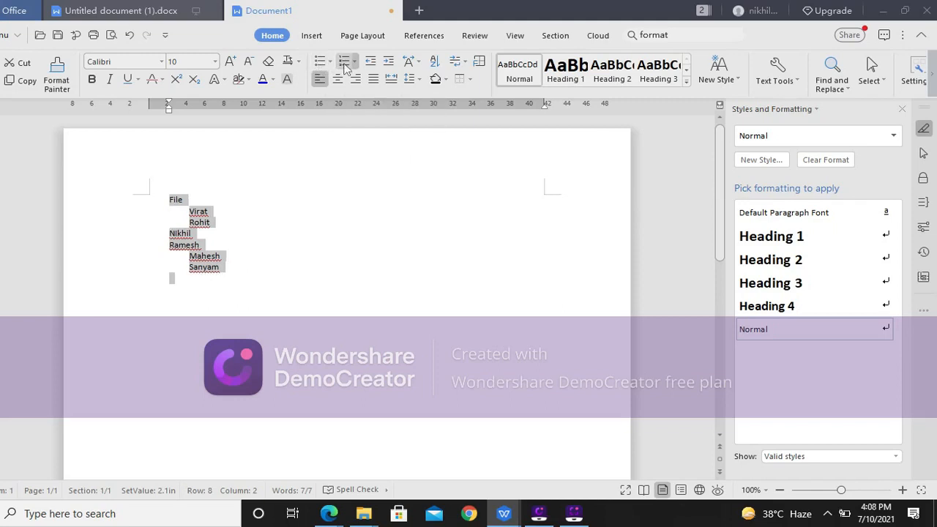
click(354, 65)
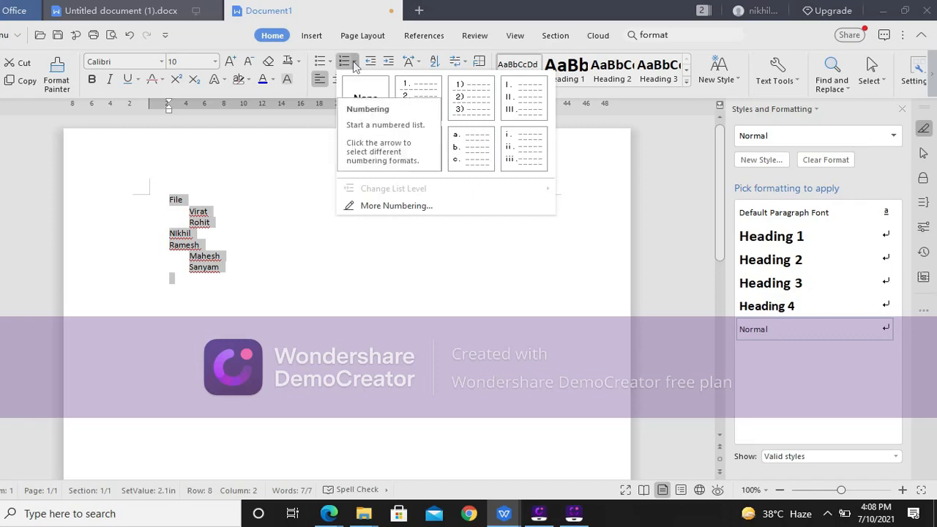